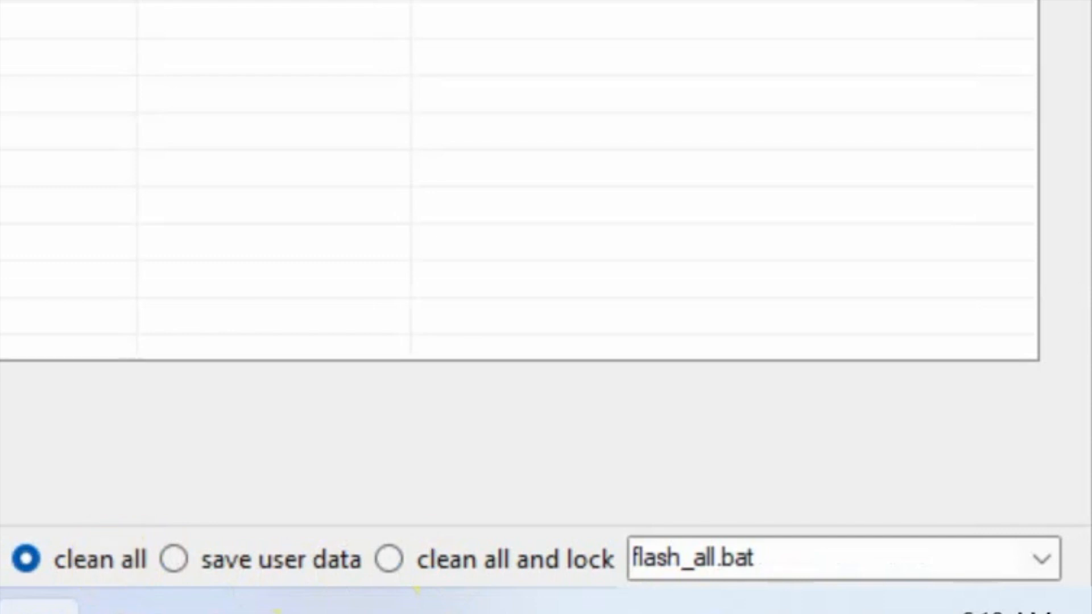
Compare the batch scripts assigned to the save user data and clean all and lock modes, and return to clean all.
left_click(295, 560)
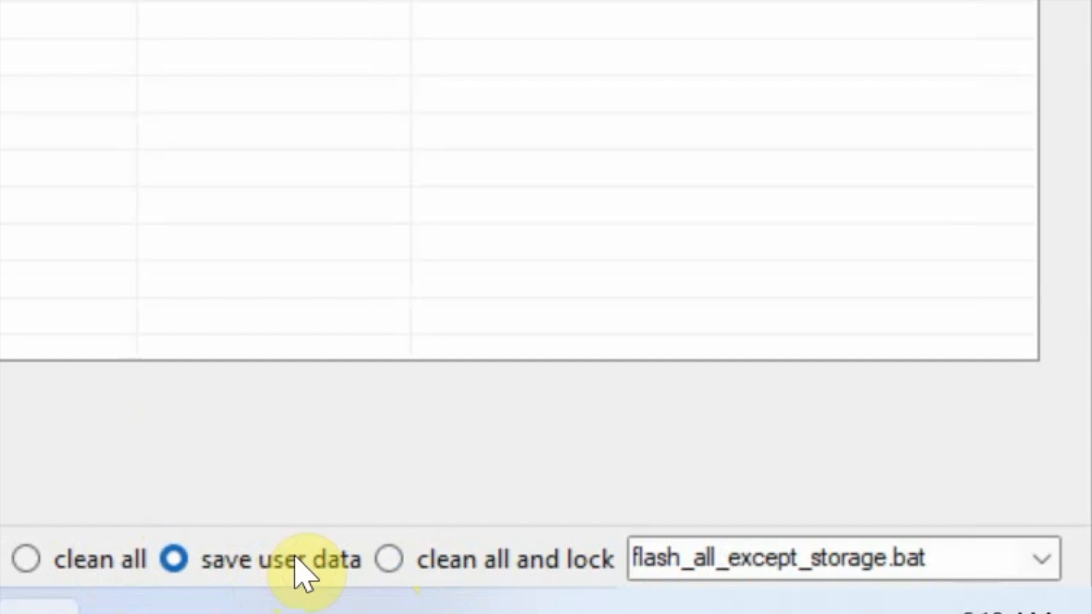
left_click(463, 569)
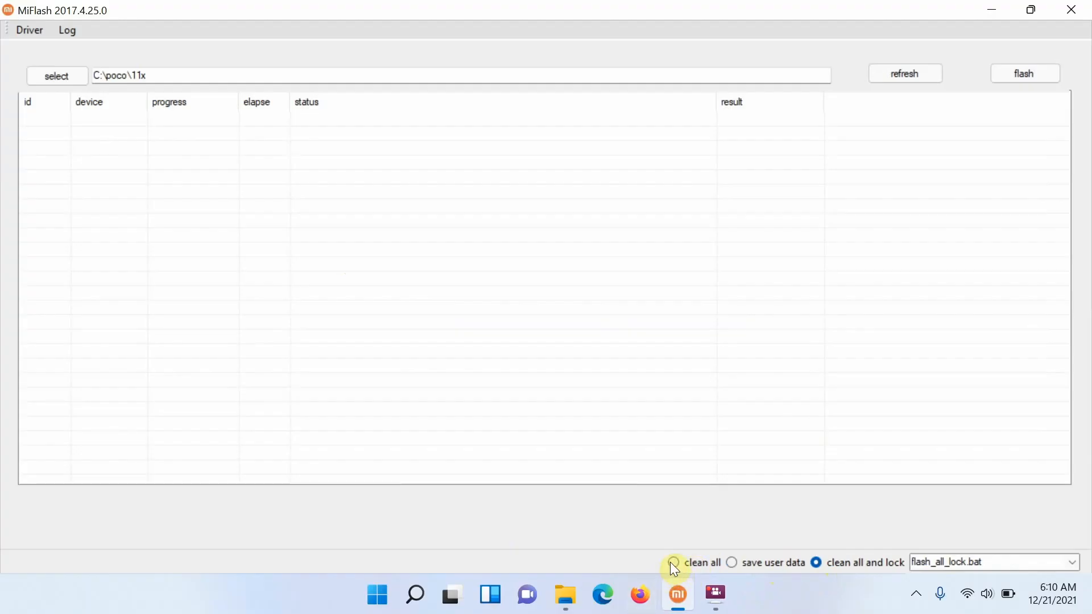
left_click(26, 559)
Switch to File Explorer and examine the firmware archive in C:\poco and the contents and path of the extracted 11x folder.
left_click(565, 594)
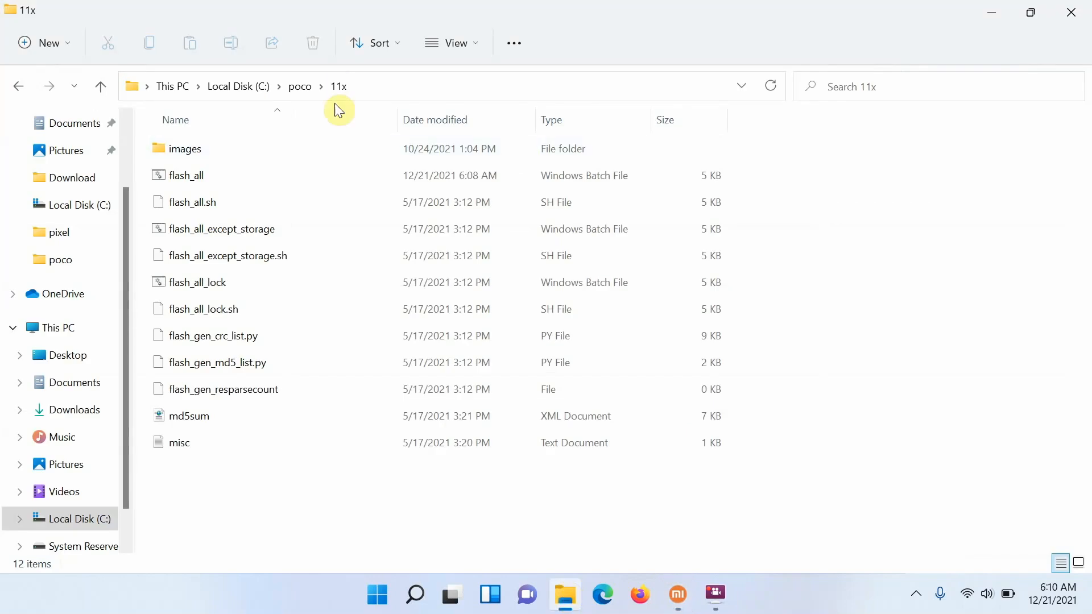
left_click(301, 87)
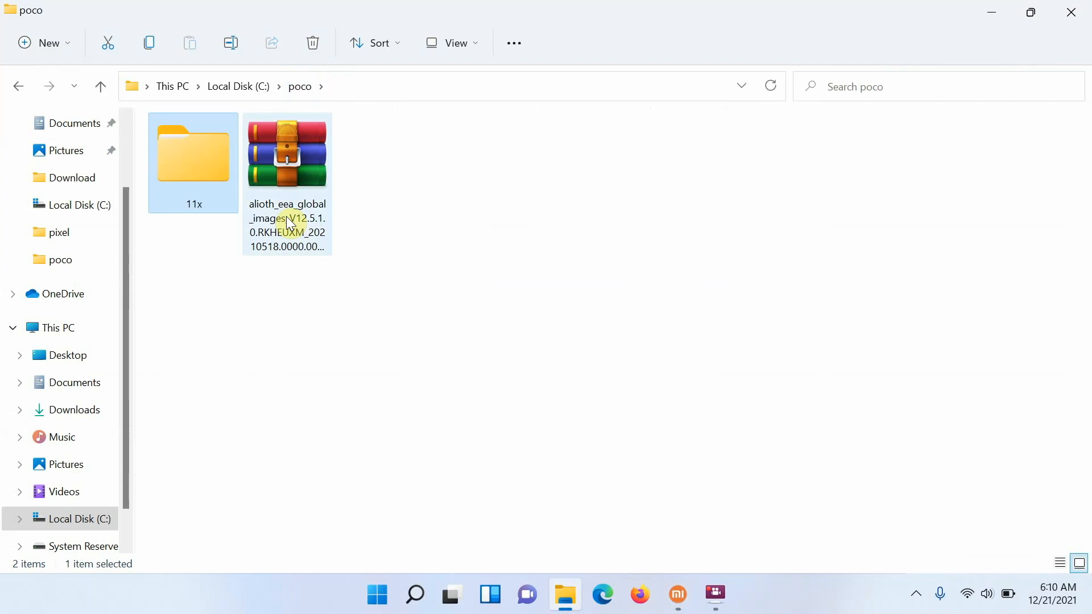
left_click(339, 336)
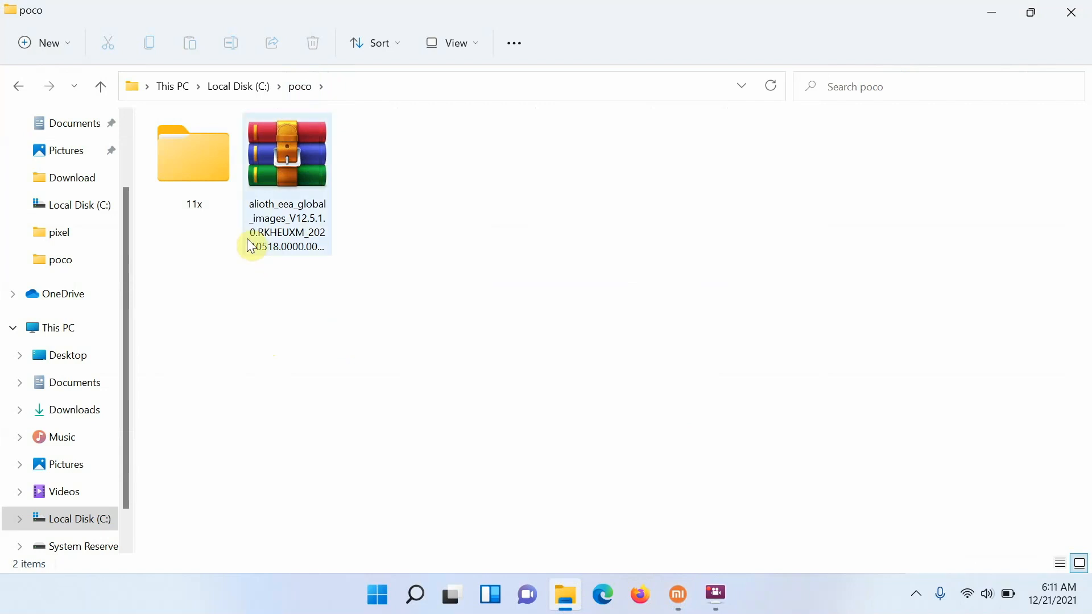
left_click(186, 158)
double_click(186, 157)
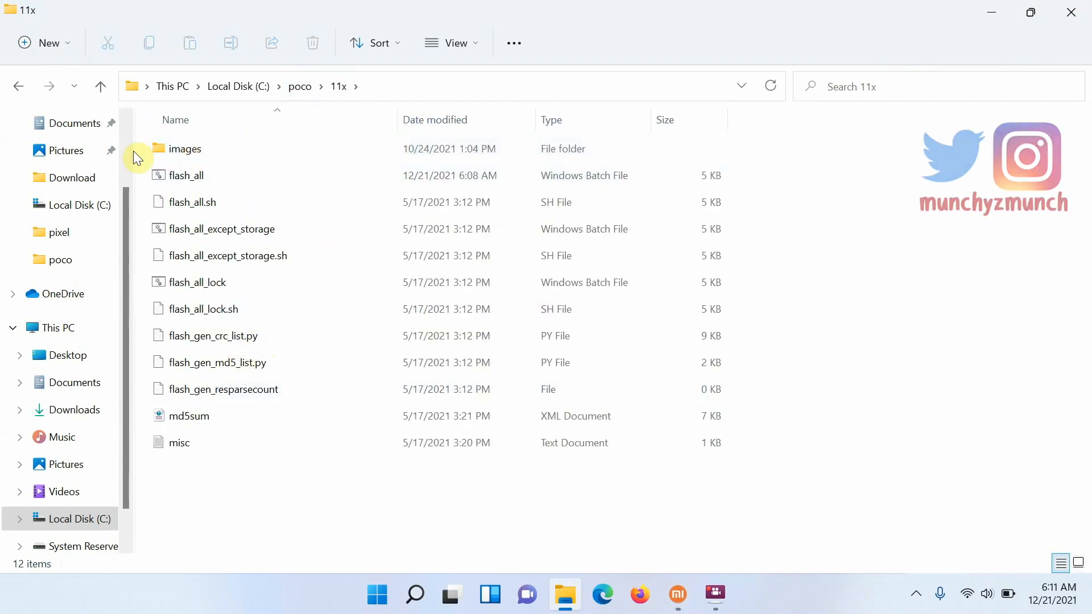
left_click(19, 85)
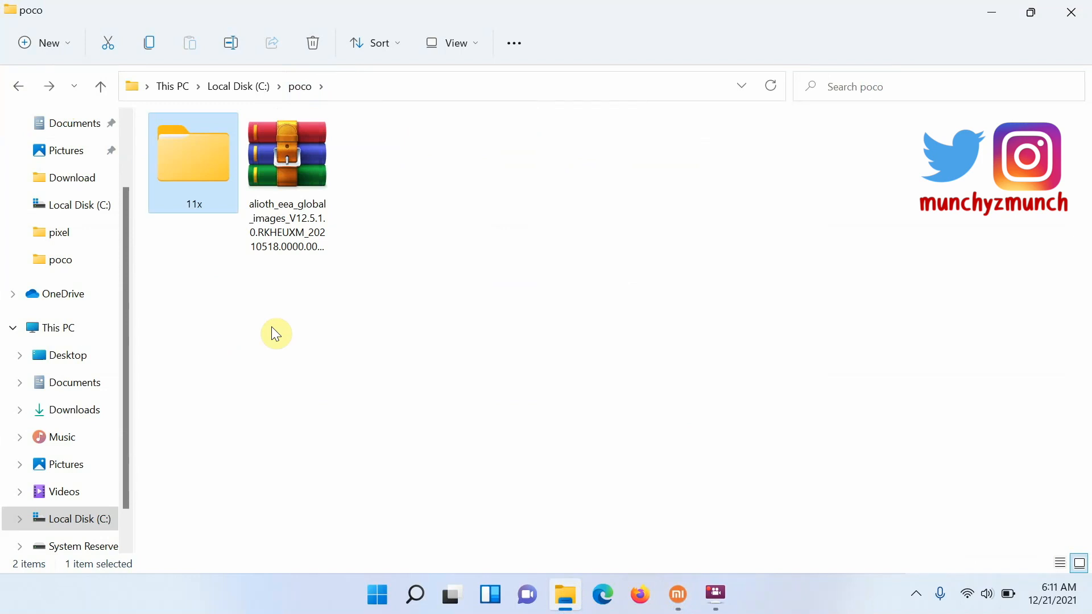
double_click(194, 167)
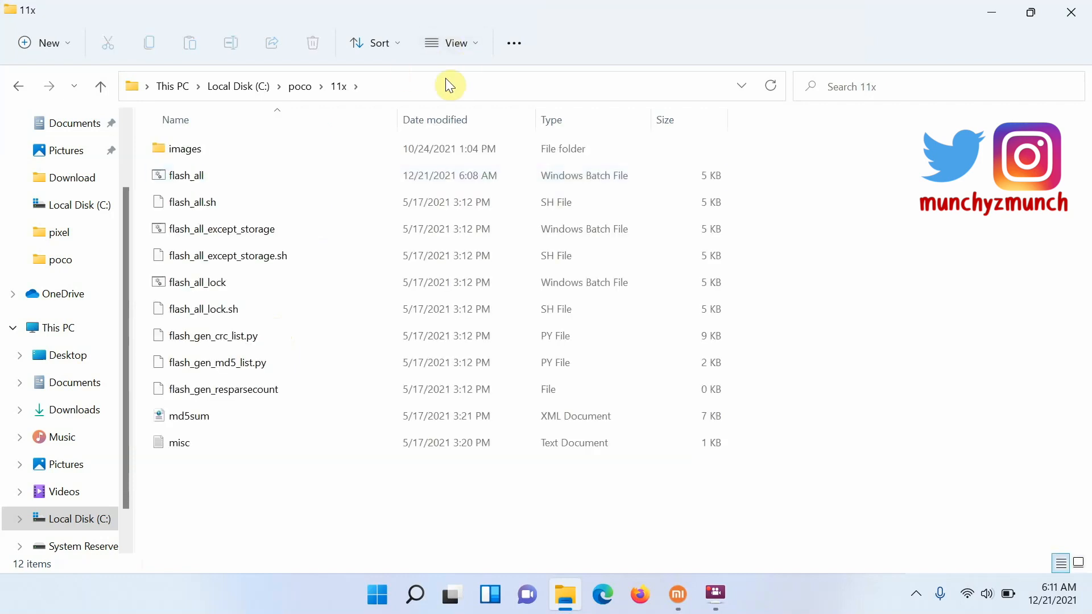
left_click(428, 88)
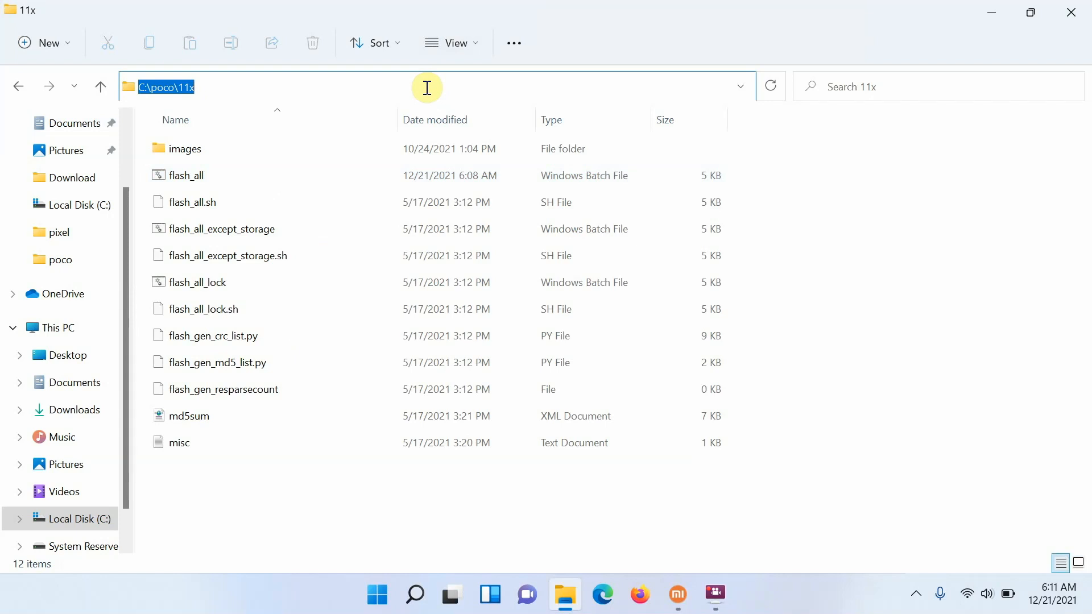
left_click(250, 468)
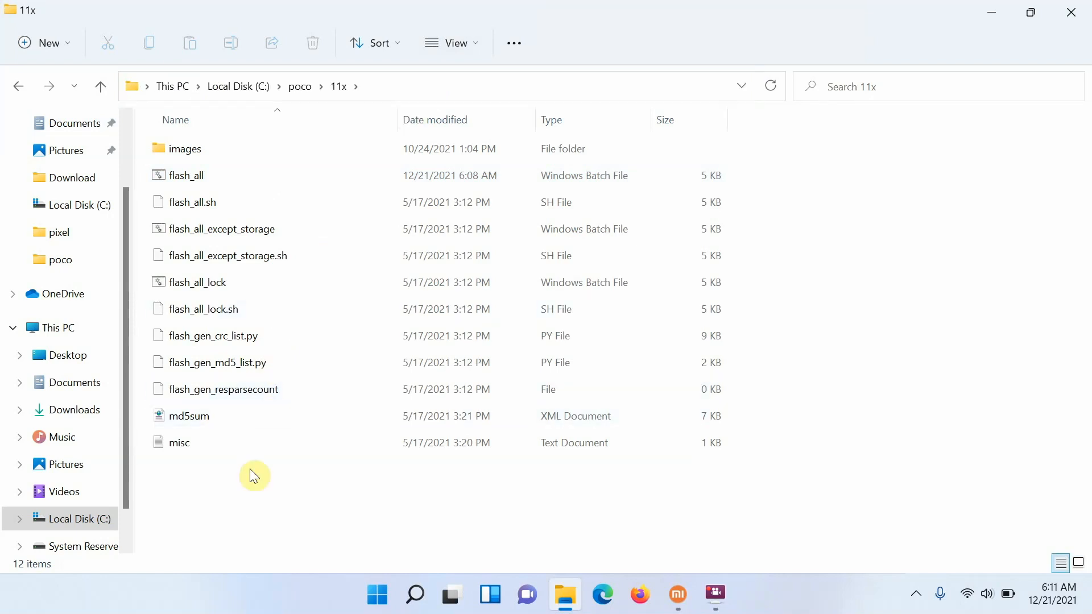
Examine the flash_all, flash_all_except_storage and flash_all_lock batch files in the 11x folder.
left_click(200, 180)
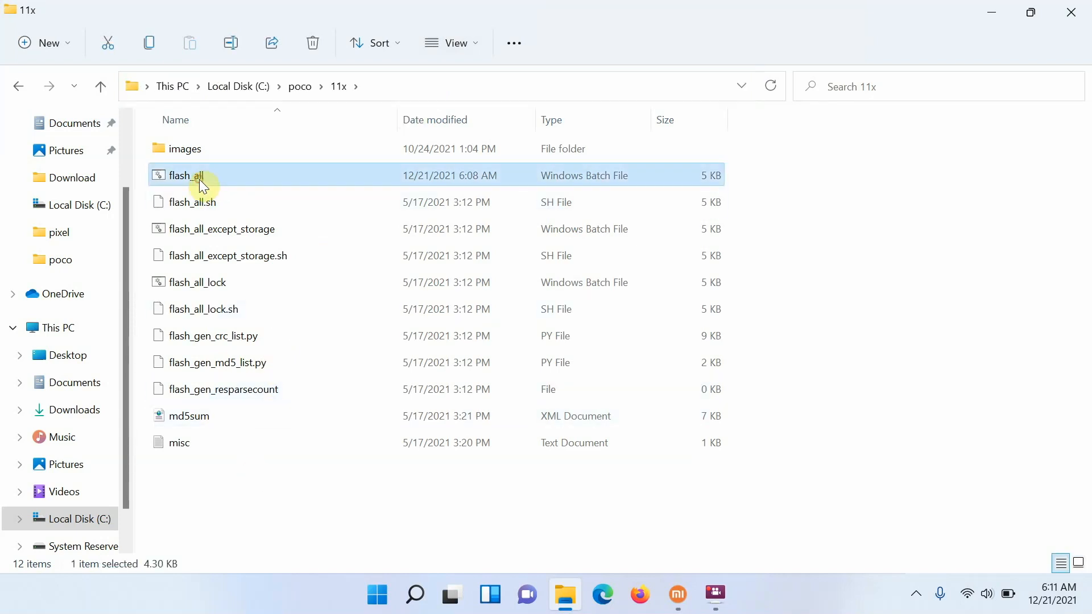
left_click(256, 230)
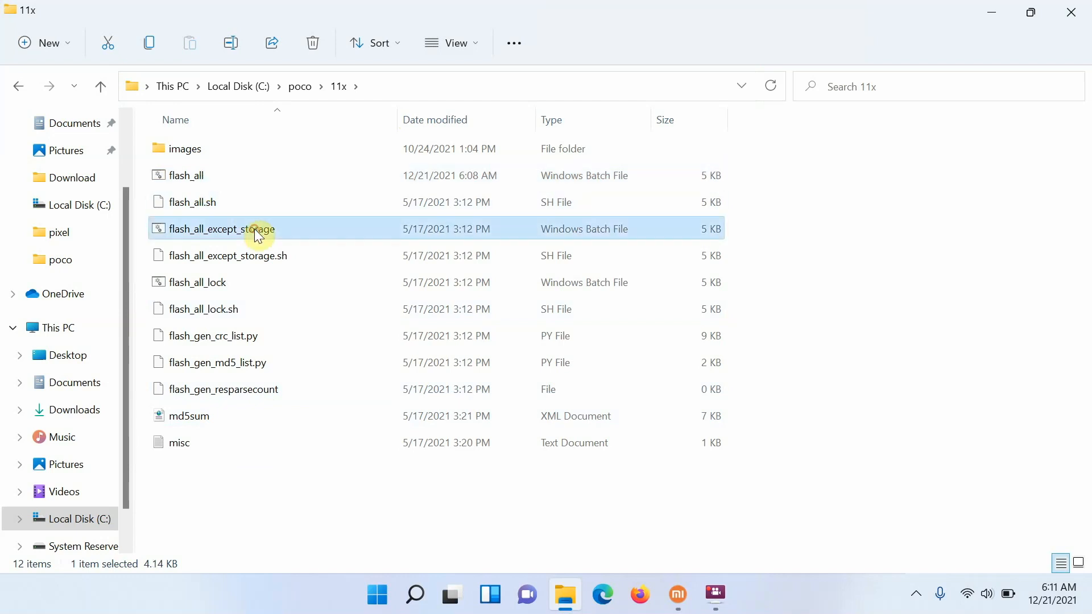
left_click(223, 282)
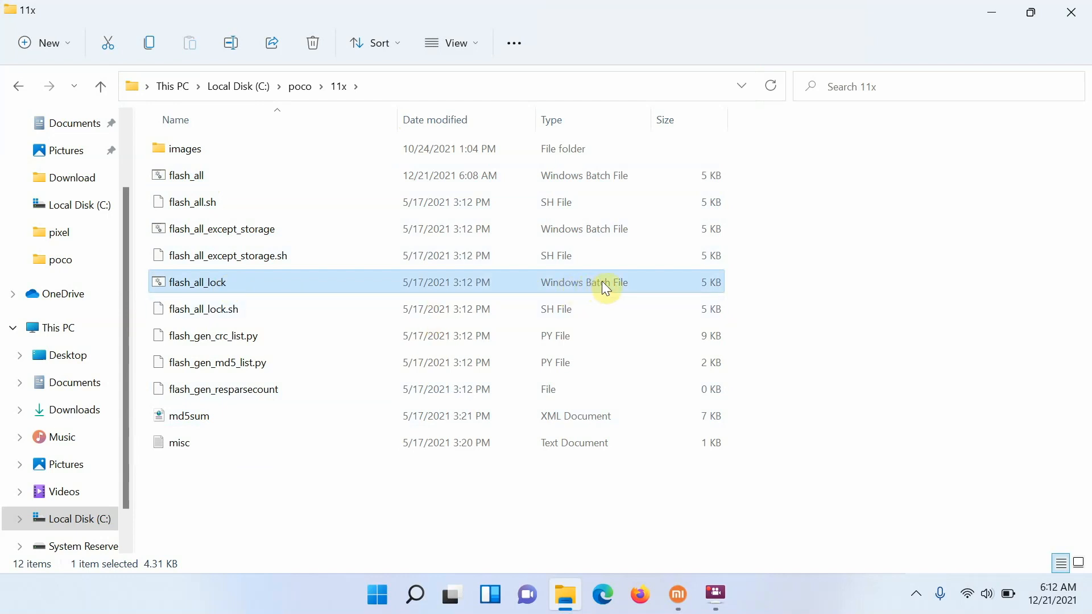
left_click(179, 208)
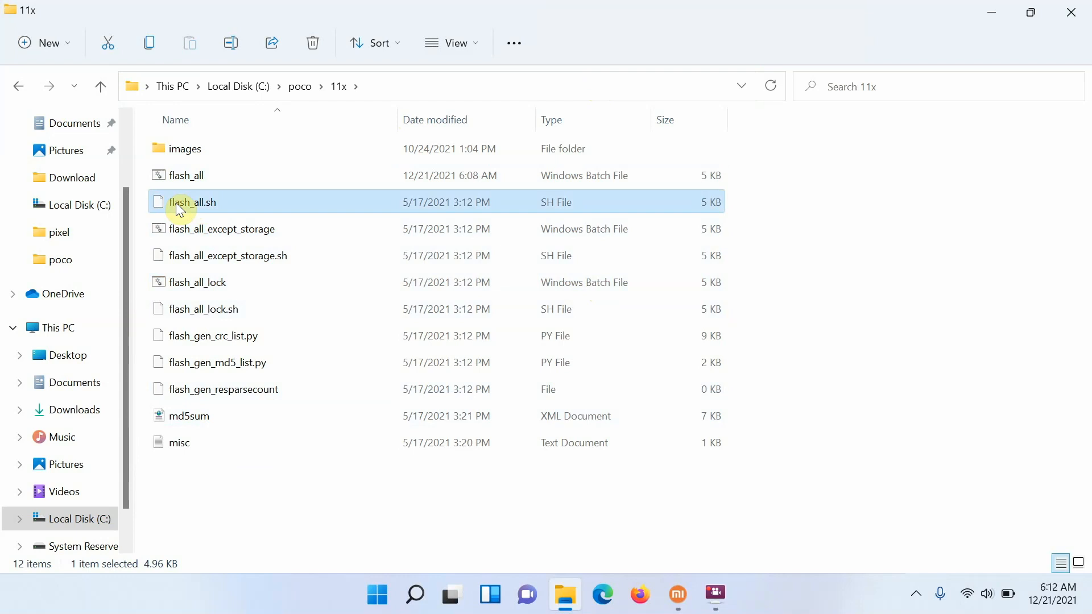
Open the flash_all Windows batch file for editing in Notepad and maximize its window.
left_click(197, 181)
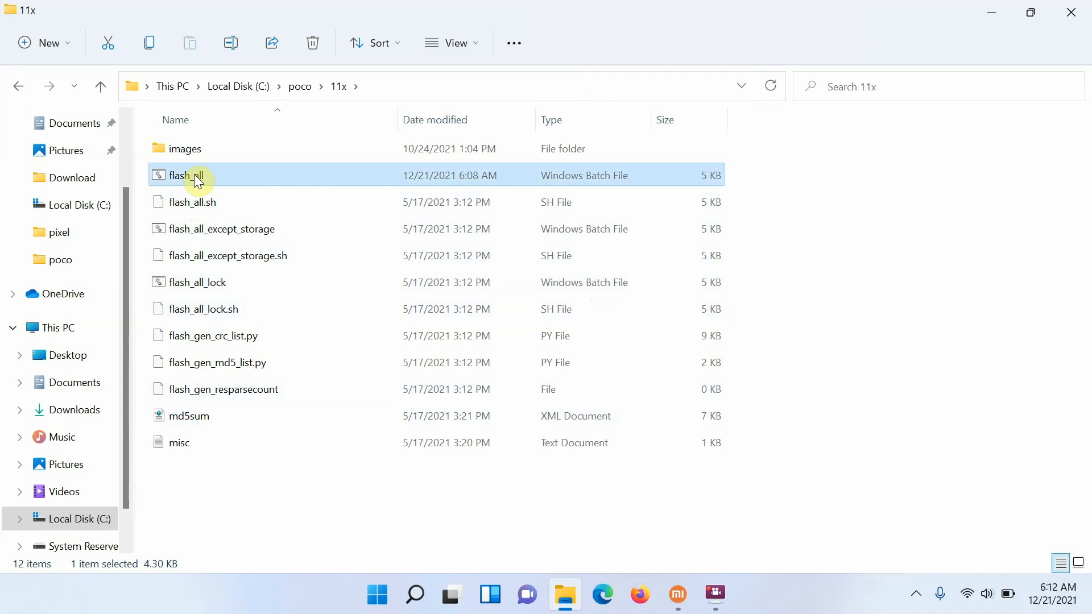
right_click(197, 181)
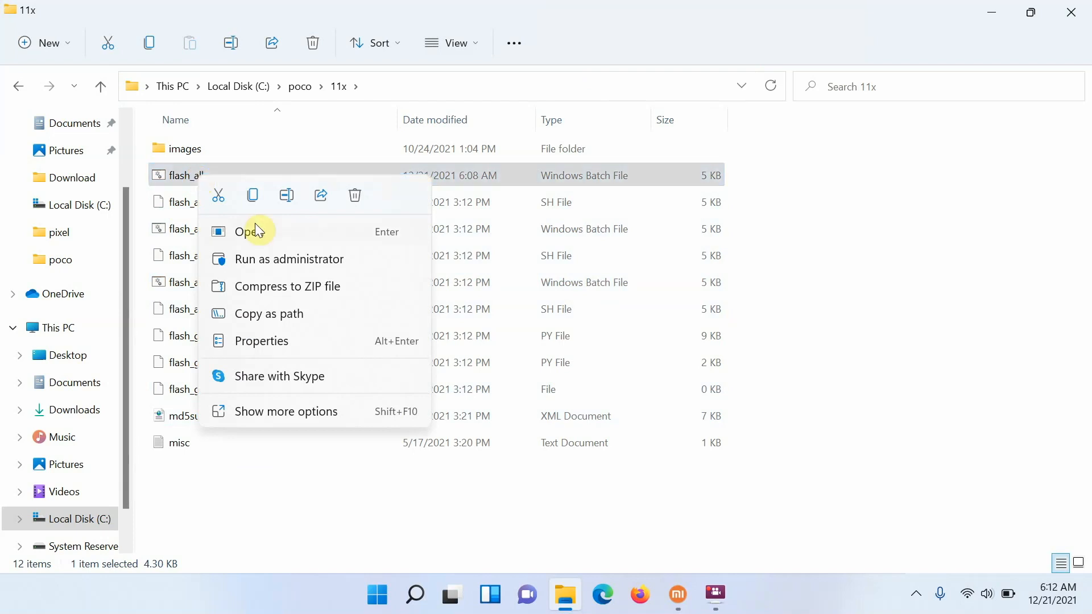
left_click(283, 415)
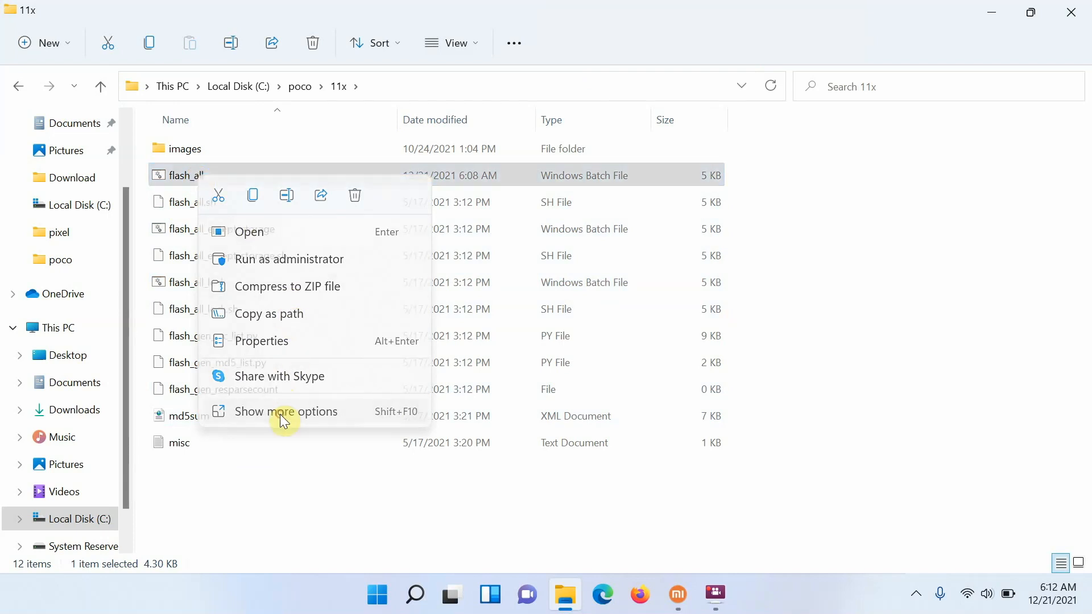
left_click(406, 37)
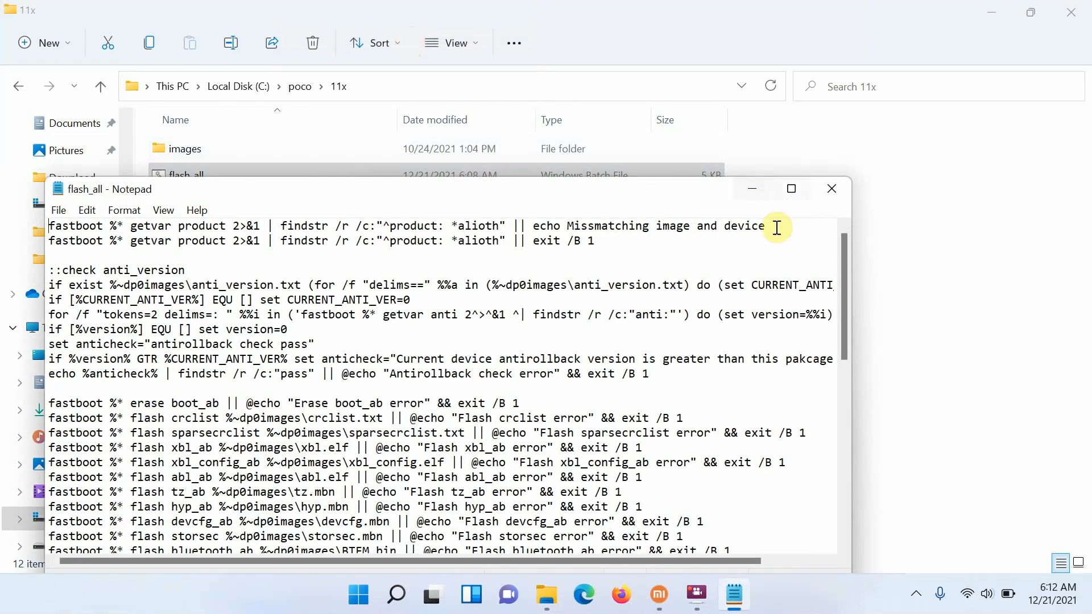
left_click(791, 189)
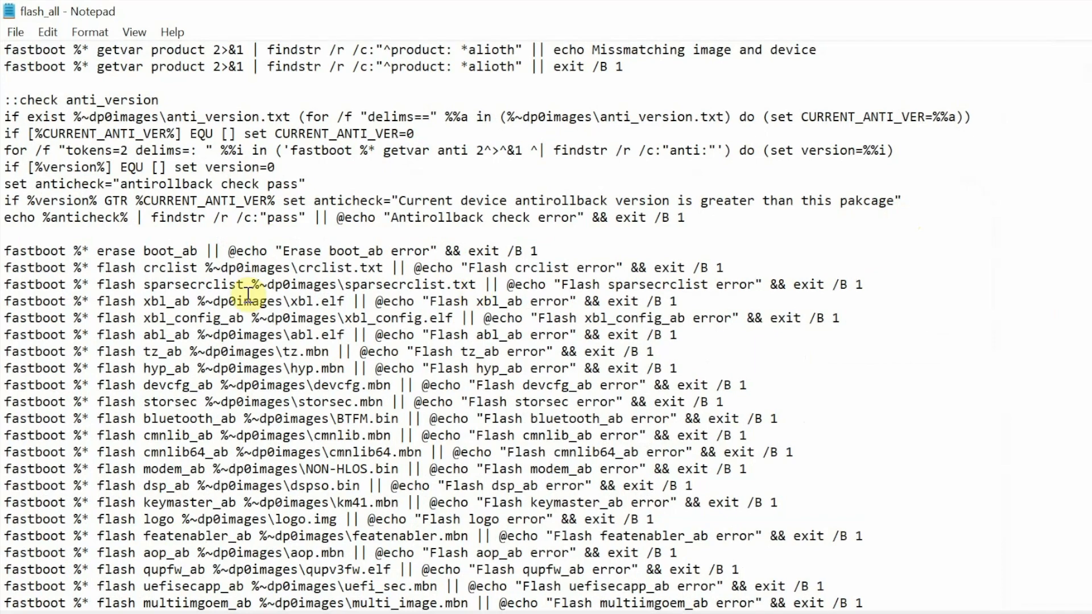
Comment out the fastboot commands that flash crclist and sparsecrclist by putting REM and a space before each line.
left_click(537, 268)
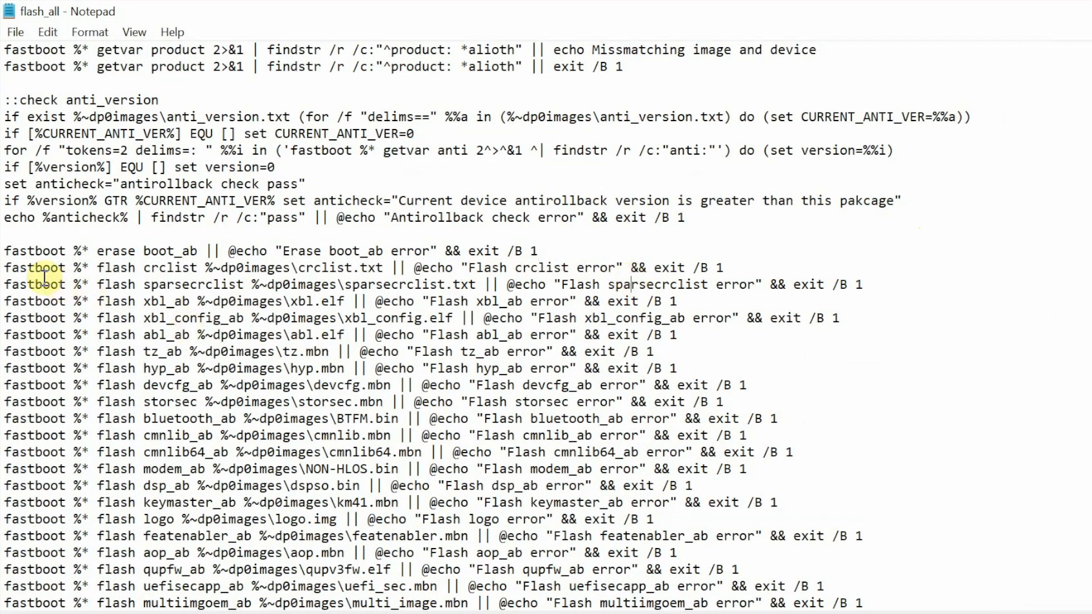
left_click(6, 267)
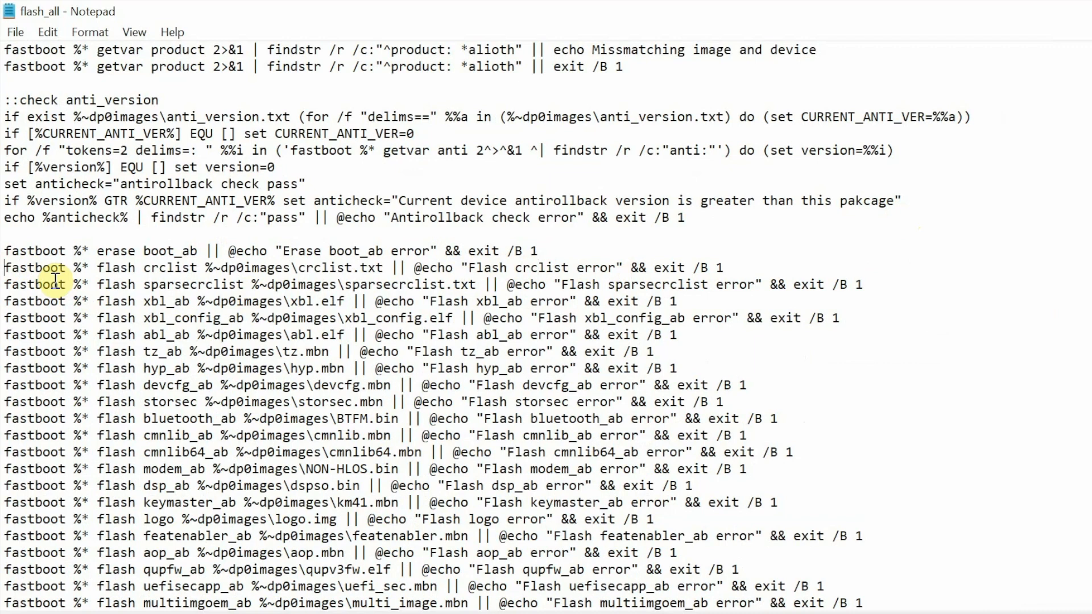
type("RE")
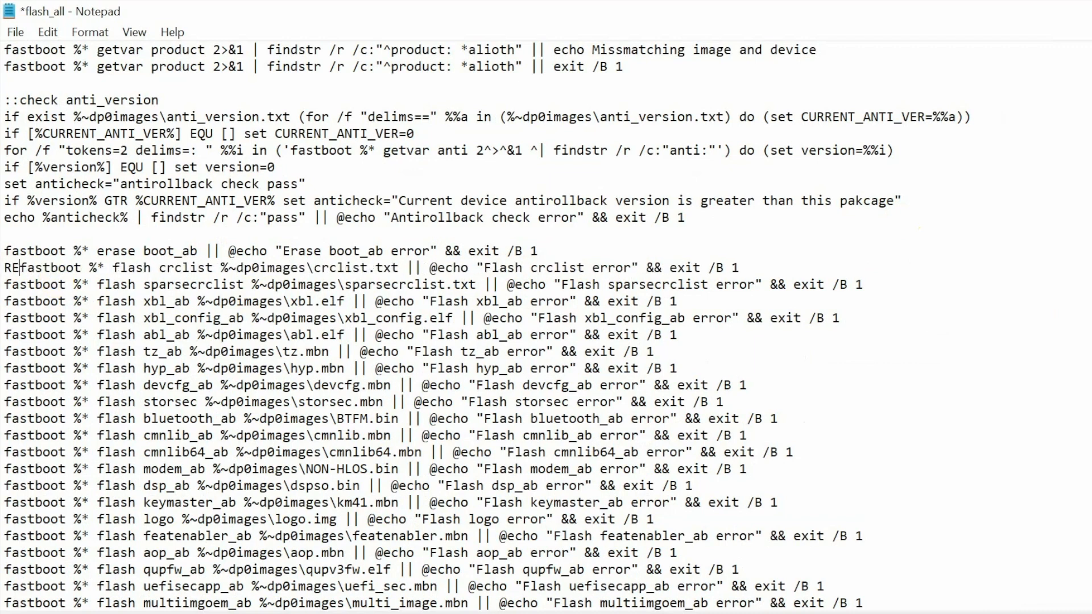
type("M")
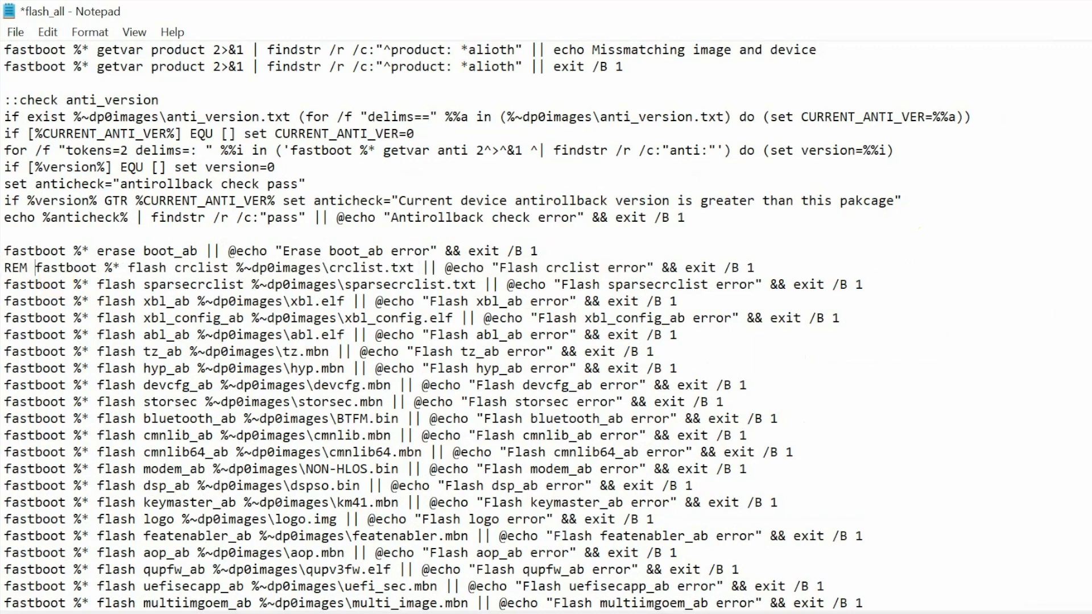
left_click(3, 288)
type("REM")
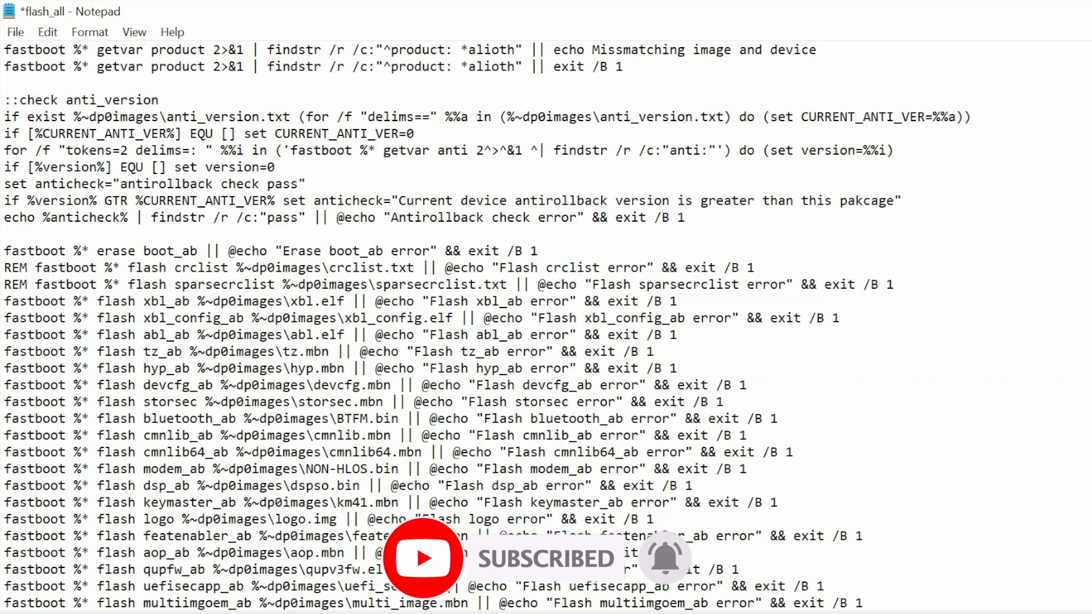
Save the edited flash_all batch file under its existing name.
left_click(15, 32)
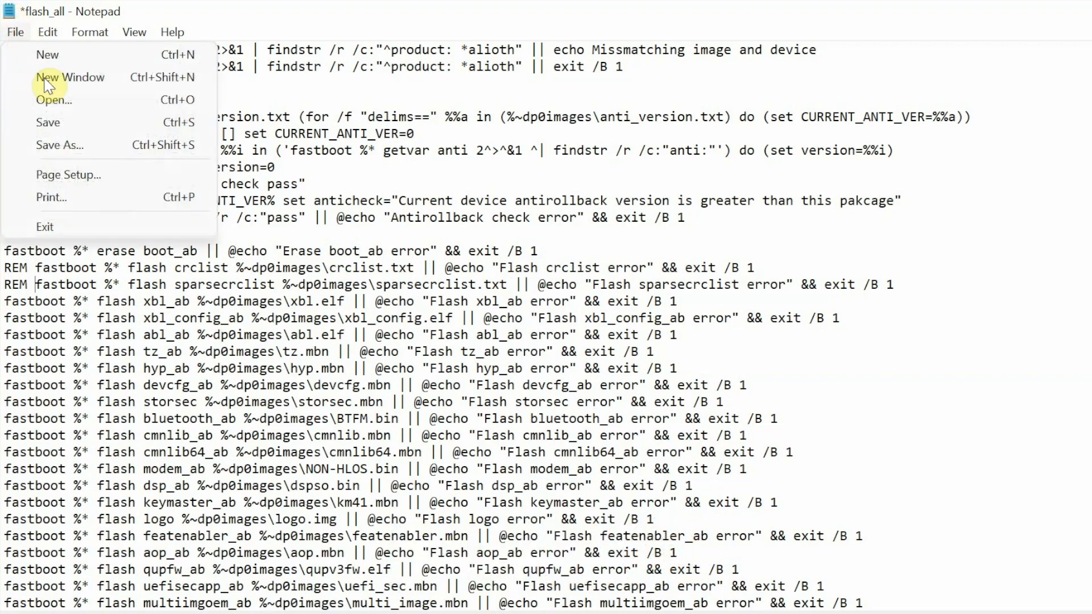
left_click(80, 123)
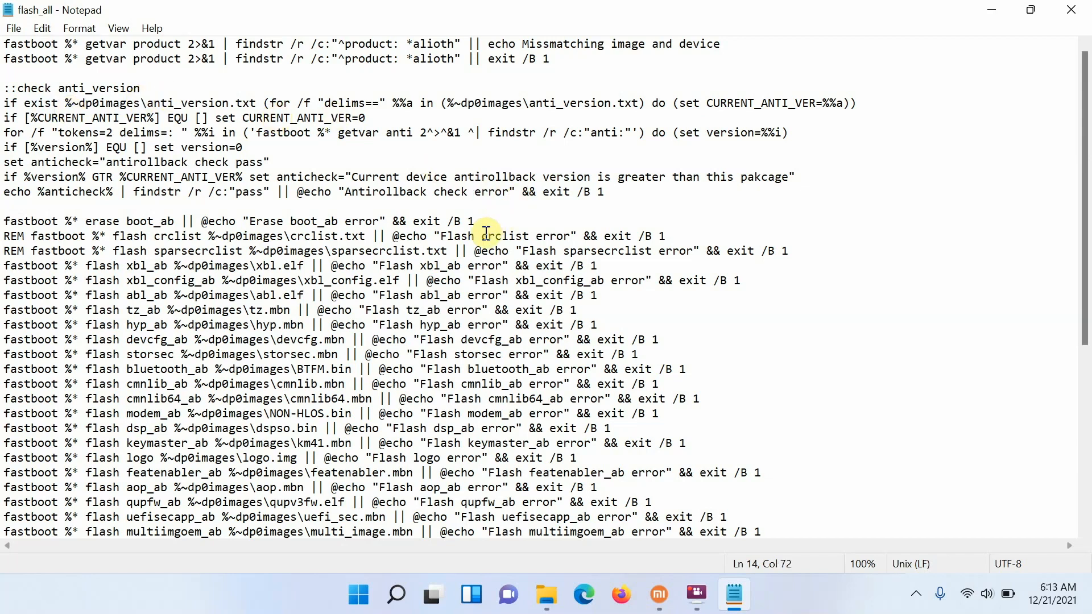
left_click(567, 253)
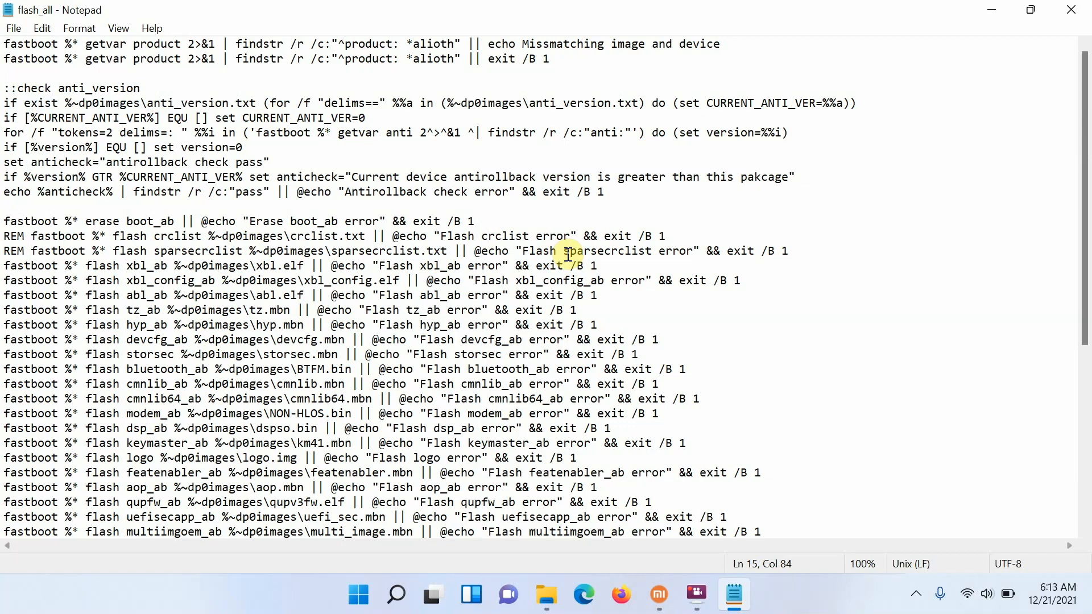